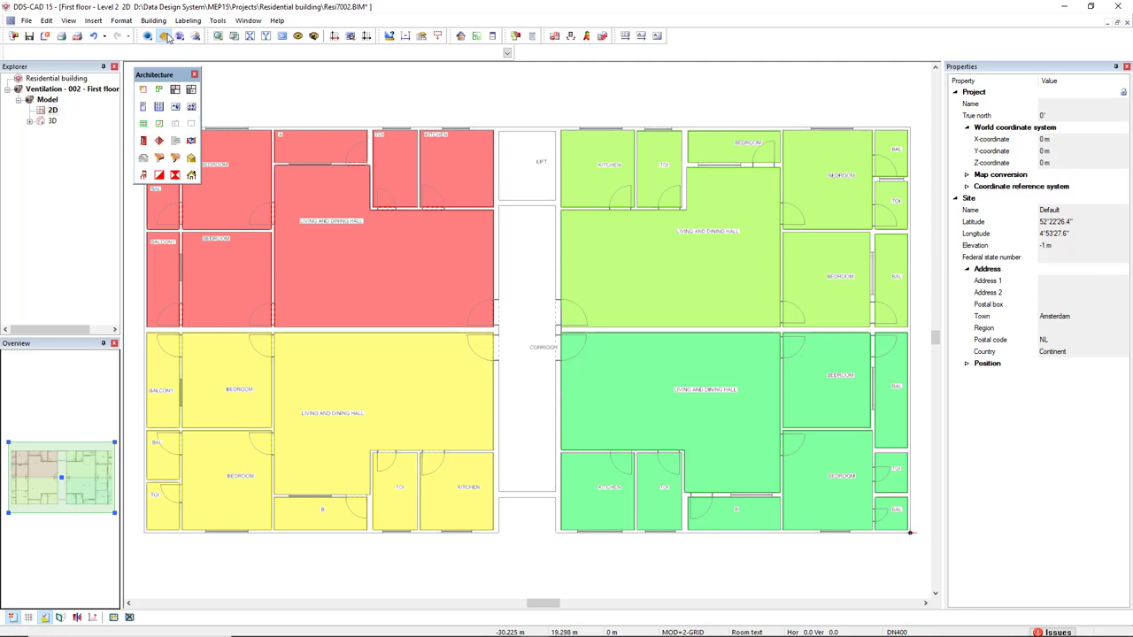
Look over the building zones list and zone fill display options without changing anything.
{"action": "left_click", "coordinate": [192, 91]}
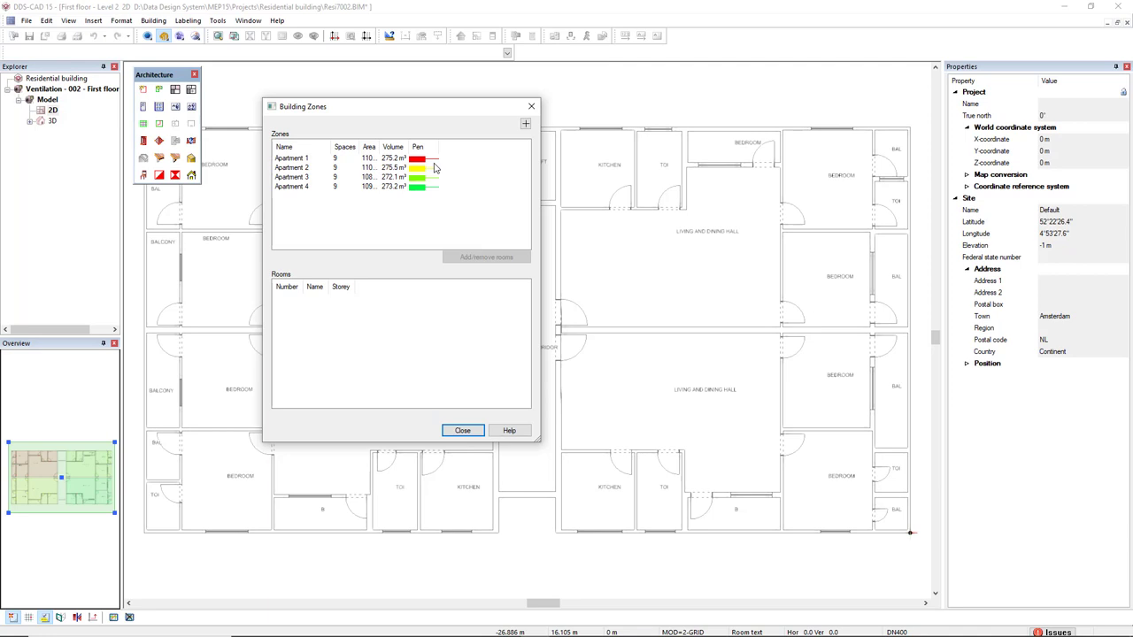
{"action": "left_click", "coordinate": [463, 430]}
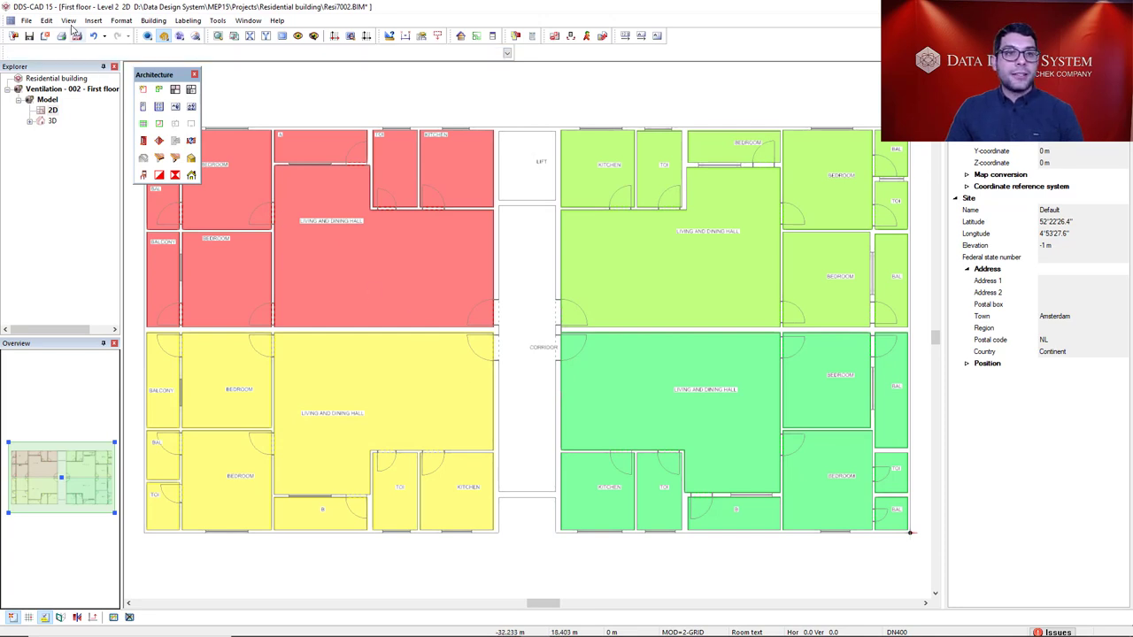
{"action": "left_click", "coordinate": [69, 20]}
{"action": "mouse_move", "coordinate": [99, 188]}
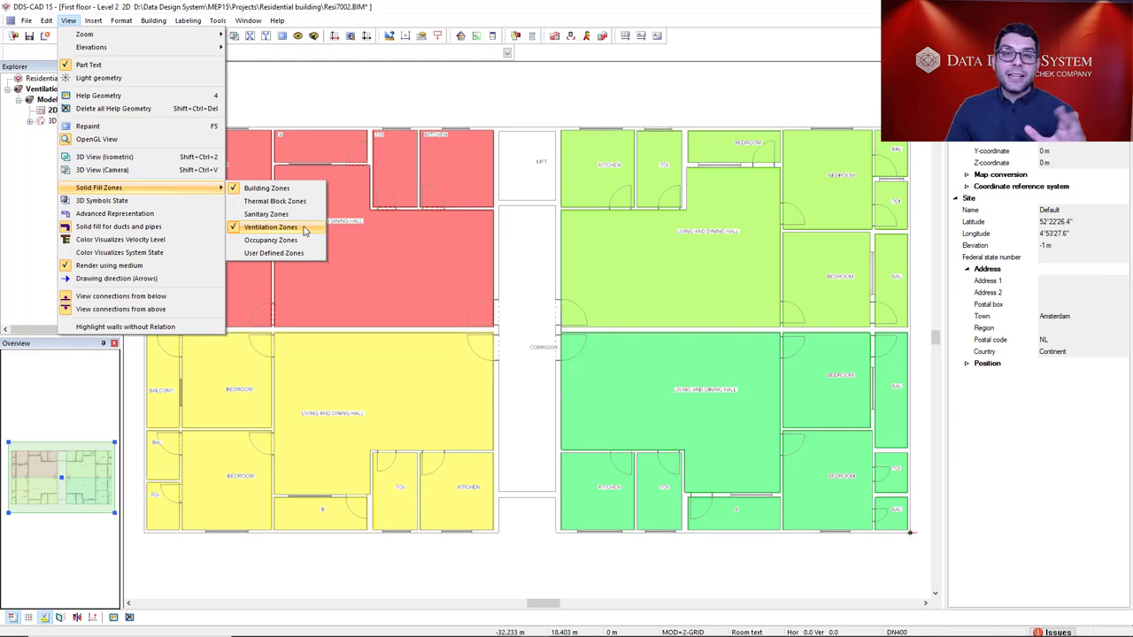
{"action": "left_click", "coordinate": [423, 102]}
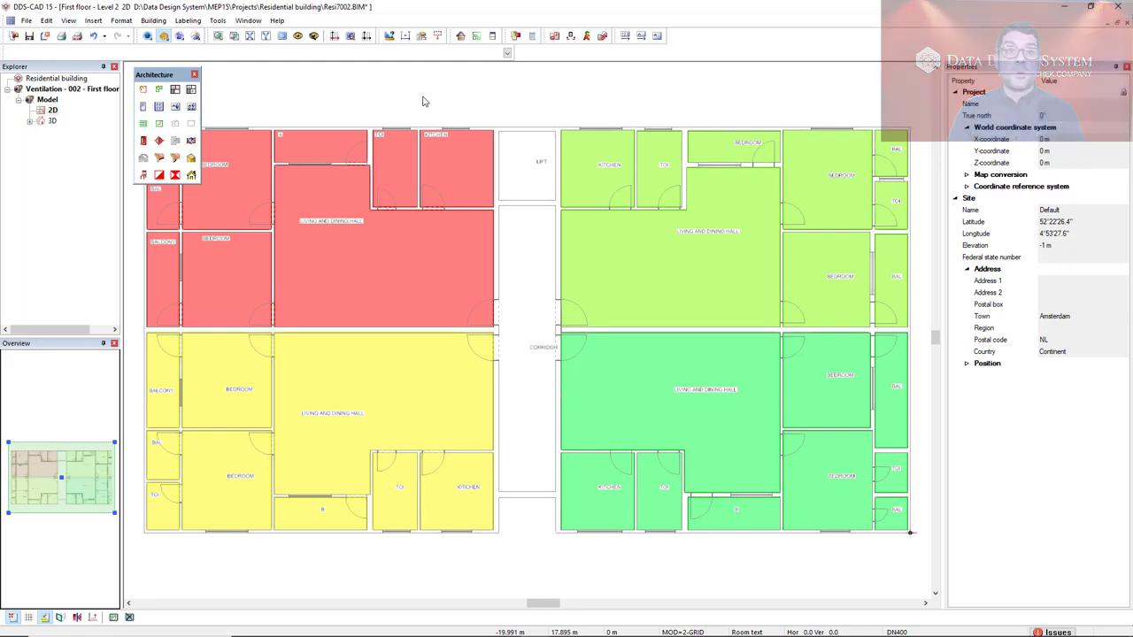
Inspect the heat load calculation setup and building air flow requirements, then close them.
{"action": "left_click", "coordinate": [217, 22]}
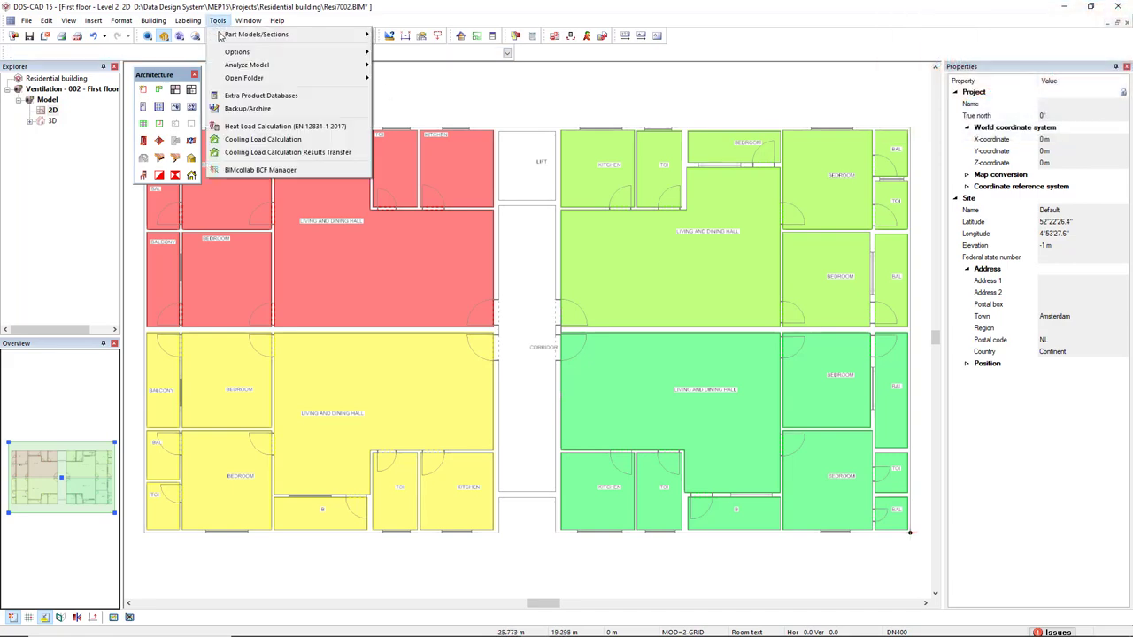
{"action": "left_click", "coordinate": [256, 126]}
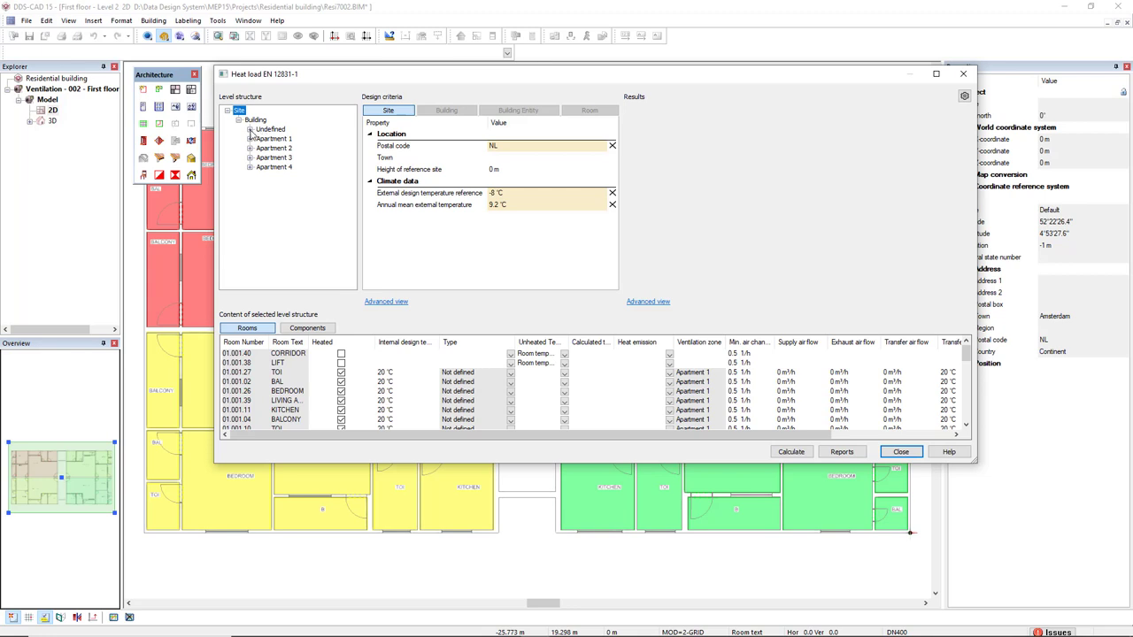
{"action": "left_click", "coordinate": [250, 129]}
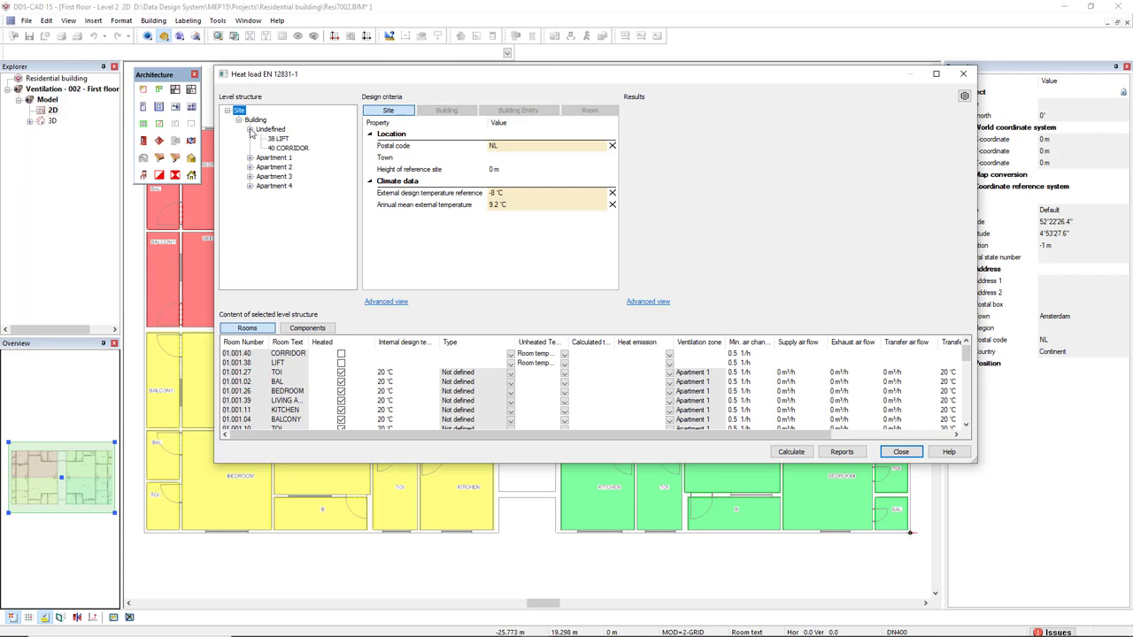
{"action": "left_click", "coordinate": [963, 74]}
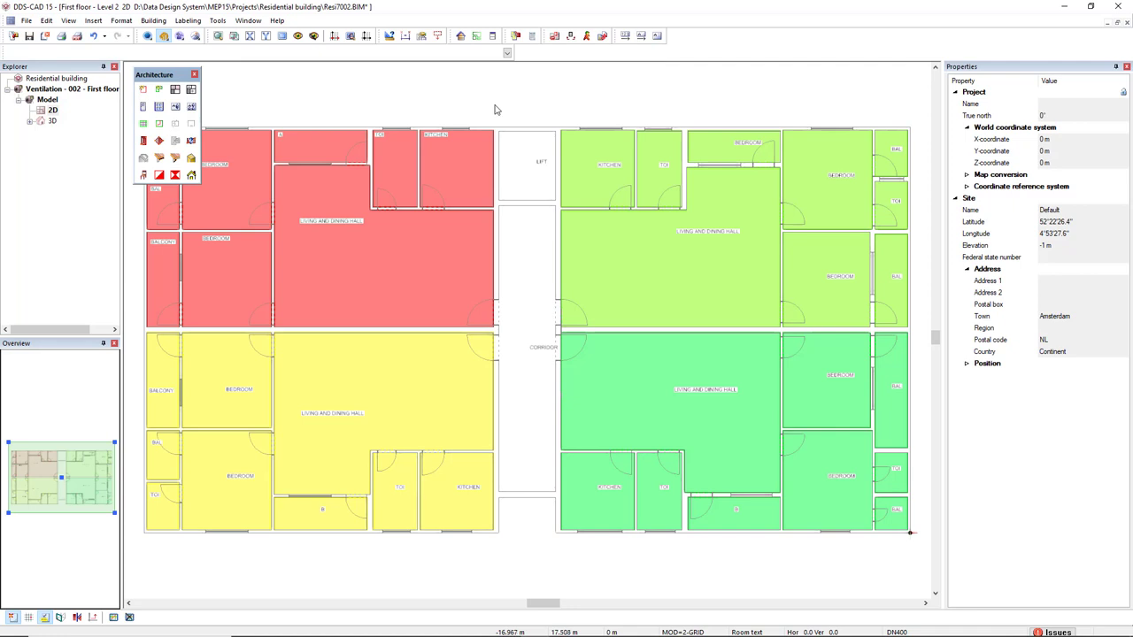
{"action": "left_click", "coordinate": [460, 37]}
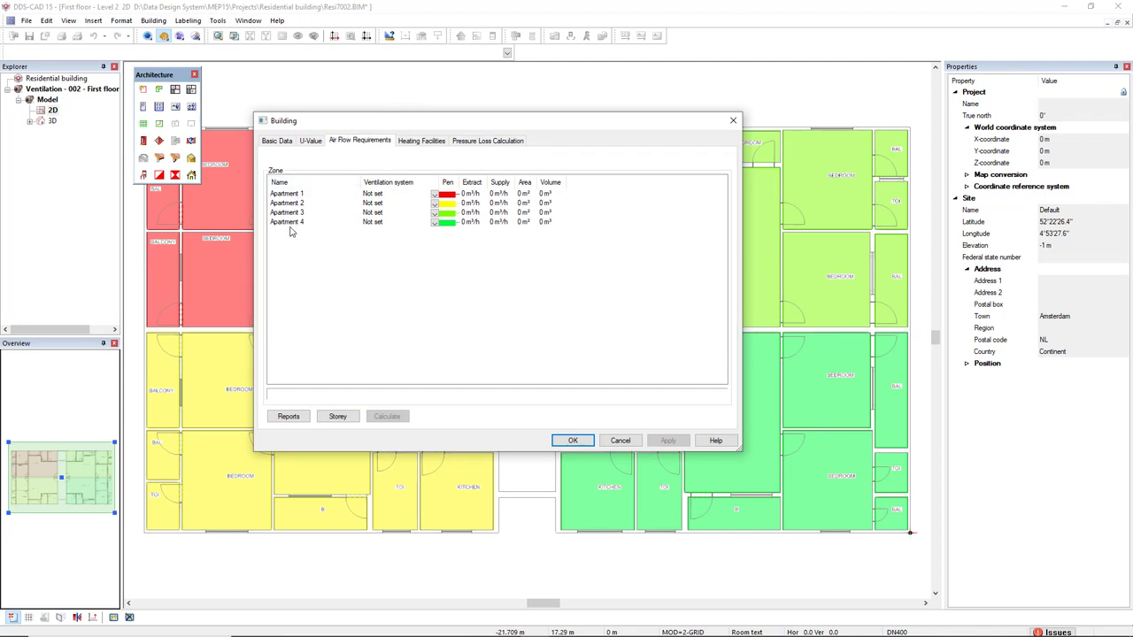
{"action": "left_click", "coordinate": [573, 440]}
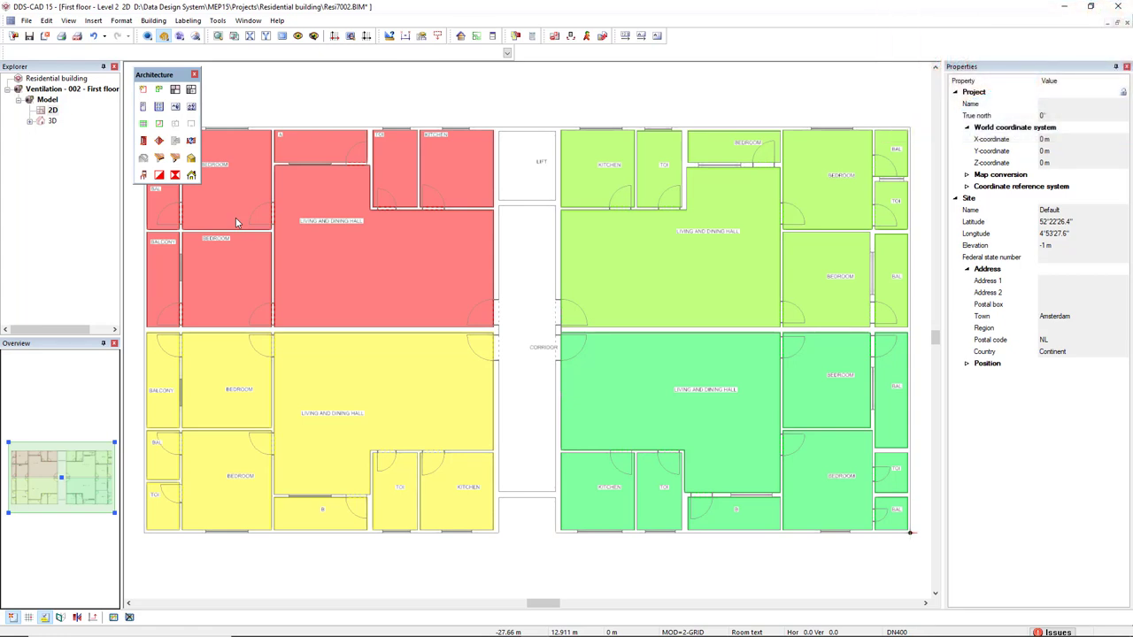
Create a new Ventilation-type zone named Supply apartment 1.
{"action": "left_click", "coordinate": [176, 89]}
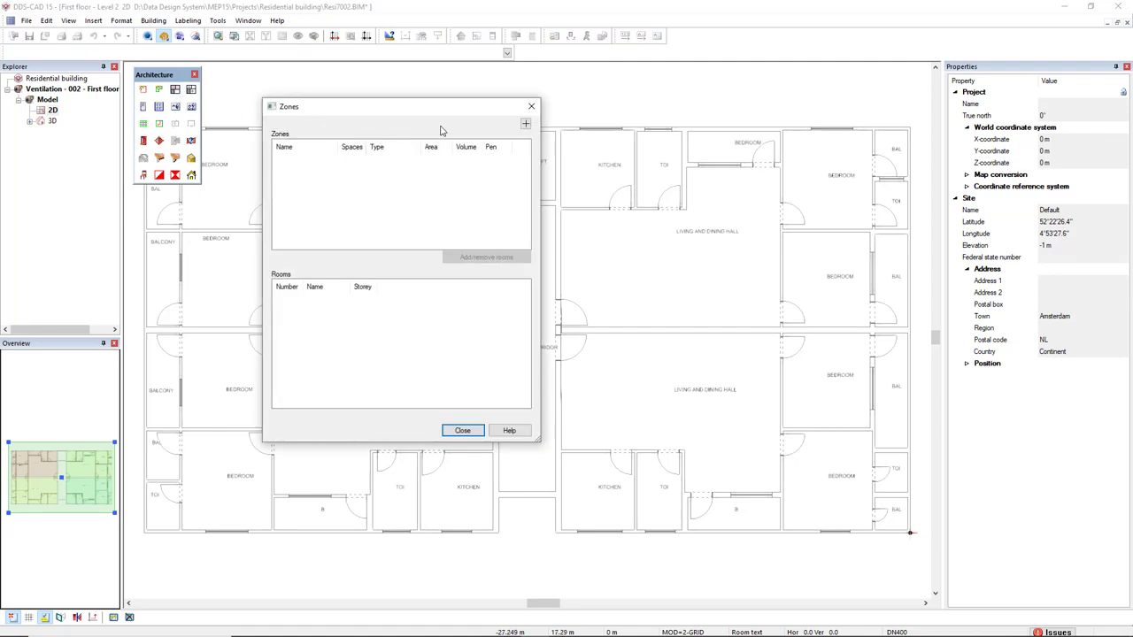
{"action": "left_click", "coordinate": [526, 124]}
{"action": "type", "text": "Supply apar"}
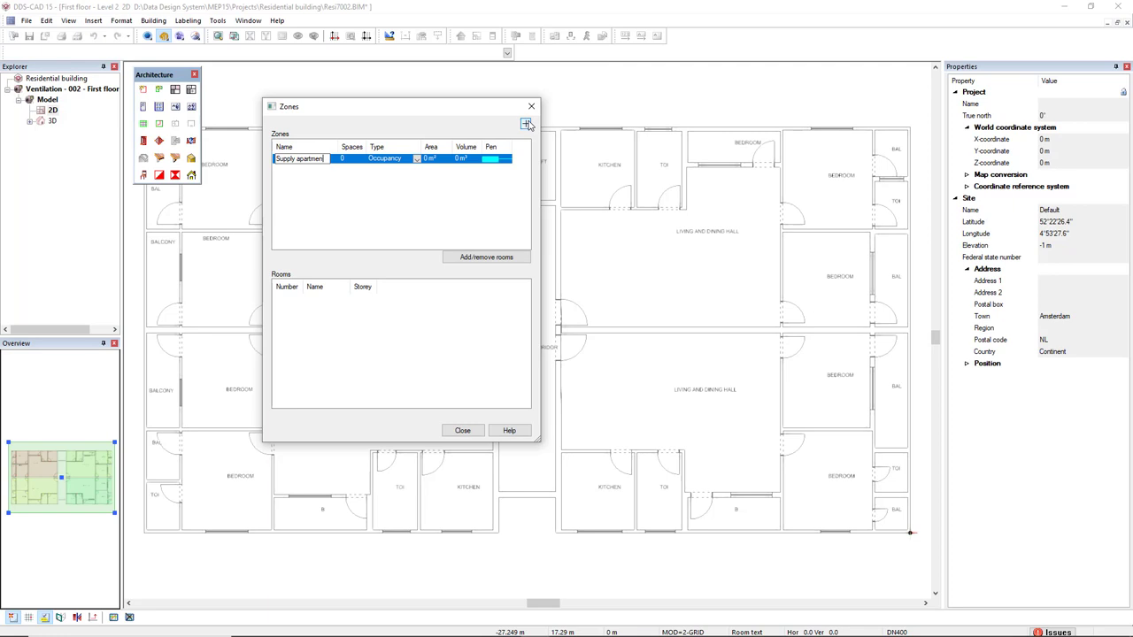
{"action": "type", "text": "tment"}
{"action": "type", "text": " 1"}
{"action": "left_click", "coordinate": [417, 160]}
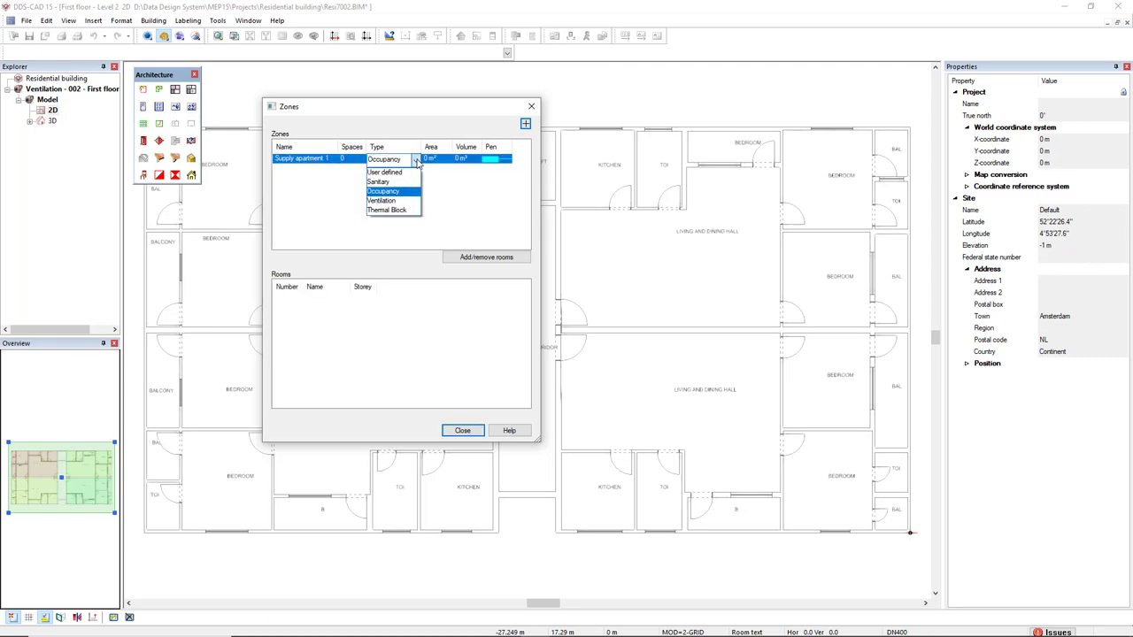
{"action": "left_click", "coordinate": [396, 201]}
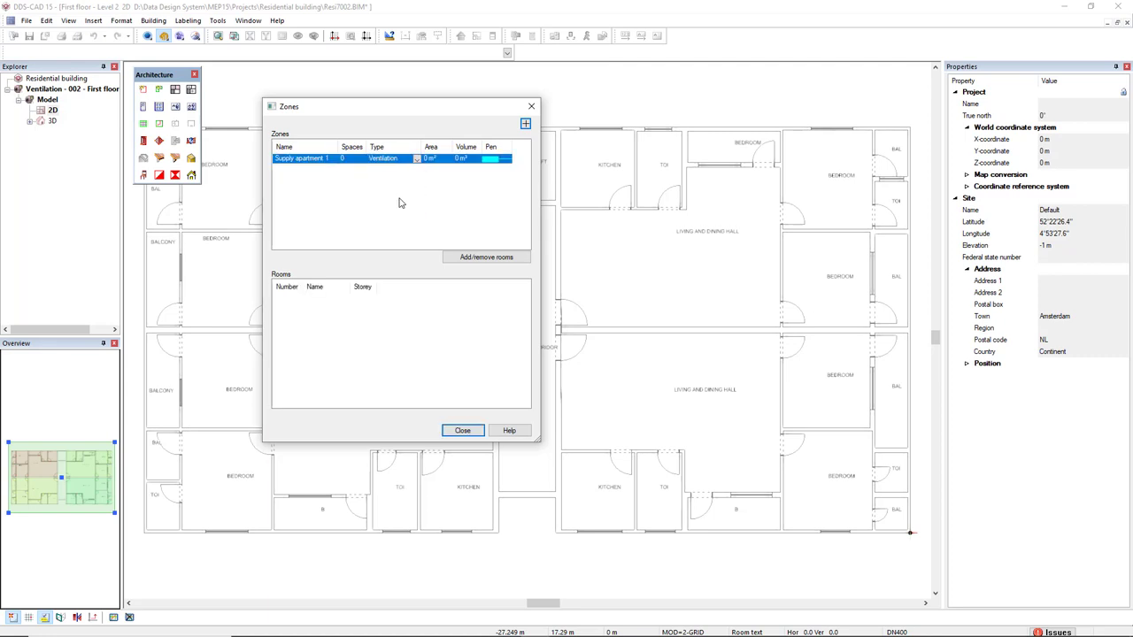
Assign the living and dining hall and both bedrooms to Supply apartment 1.
{"action": "left_click", "coordinate": [467, 256]}
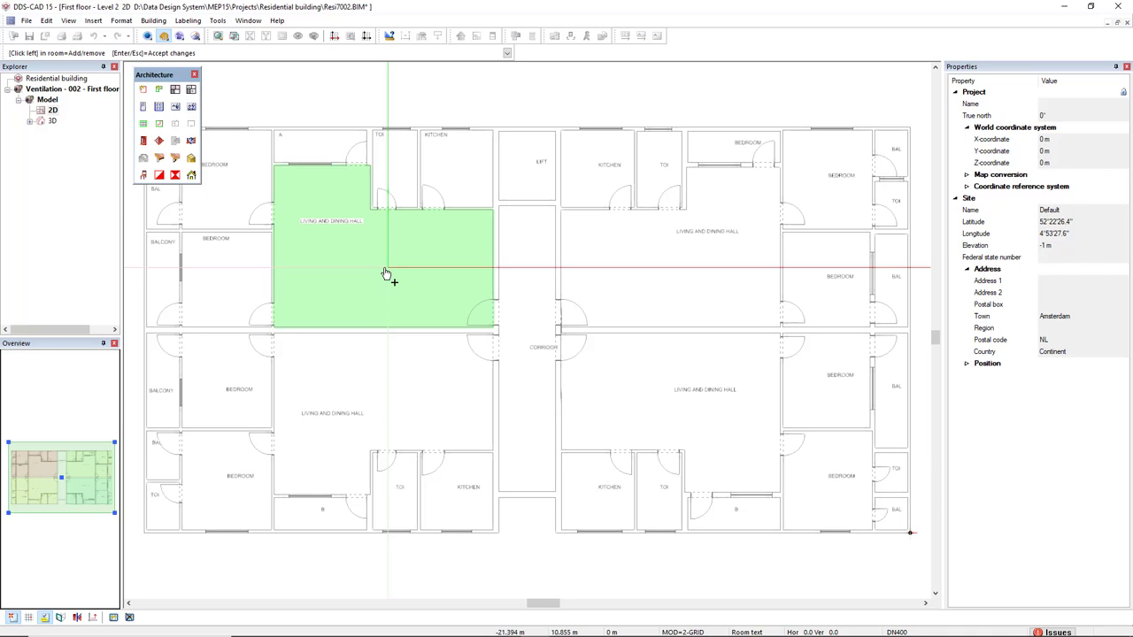
{"action": "left_click", "coordinate": [299, 286]}
{"action": "left_click", "coordinate": [253, 246]}
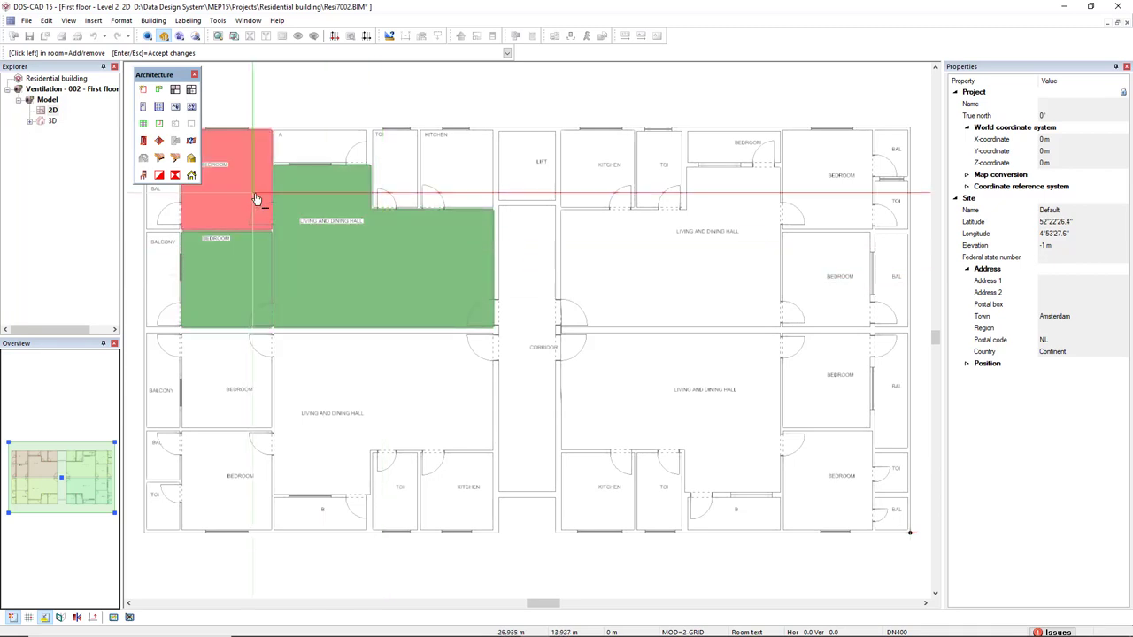
{"action": "left_click", "coordinate": [255, 198]}
{"action": "key", "text": "Return"}
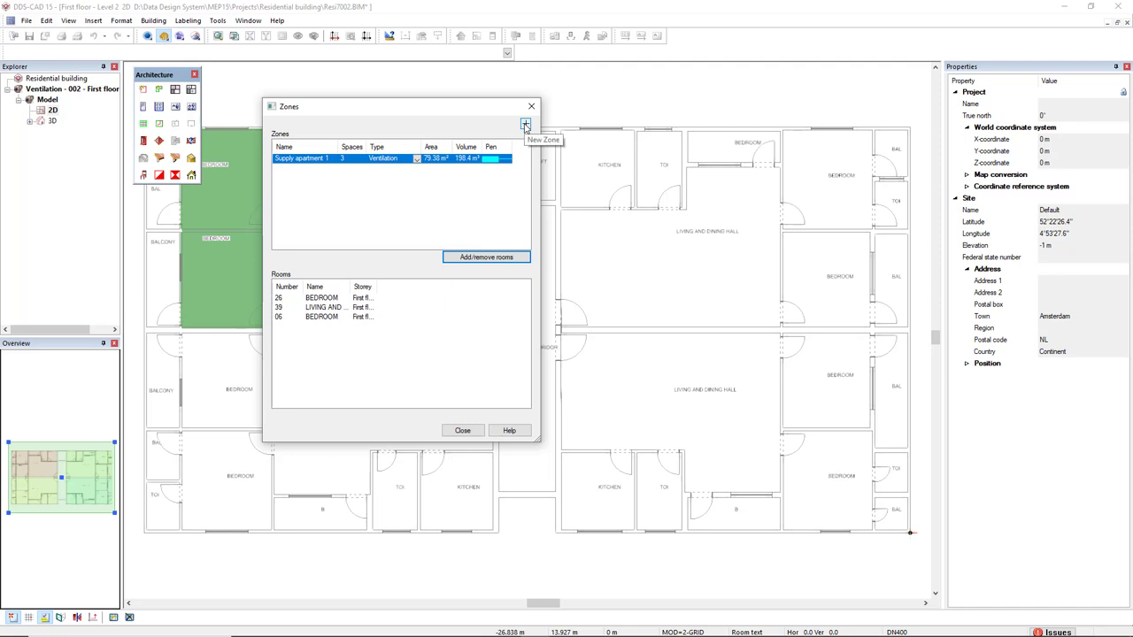
Create a second Ventilation-type zone named Extract apartment 1.
{"action": "left_click", "coordinate": [525, 126]}
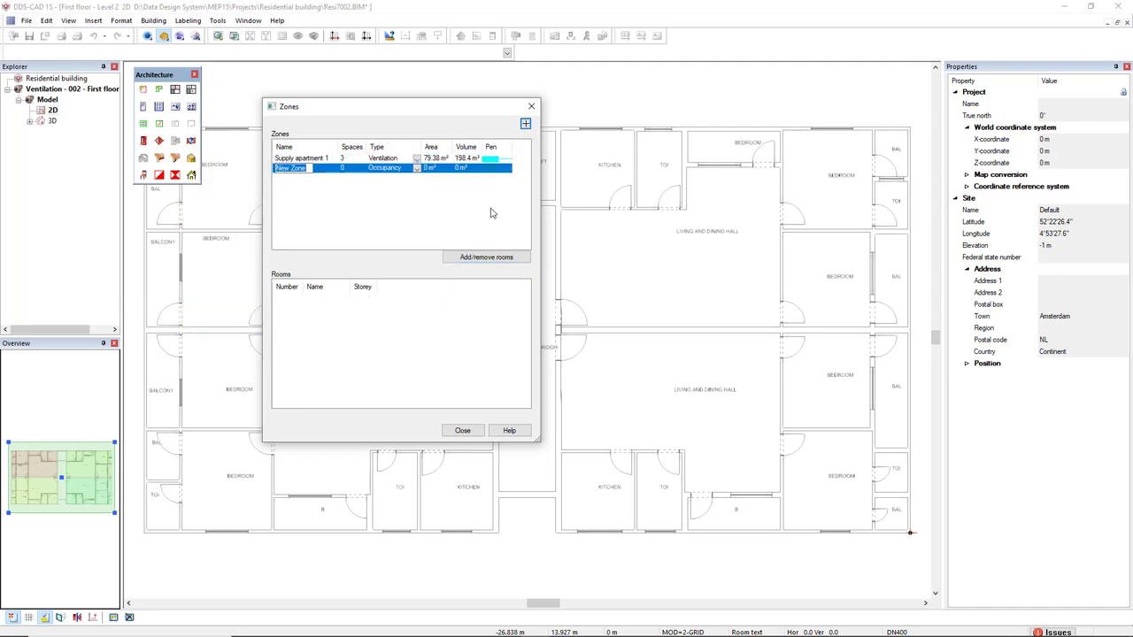
{"action": "type", "text": "Ext"}
{"action": "type", "text": "ract apartment 1"}
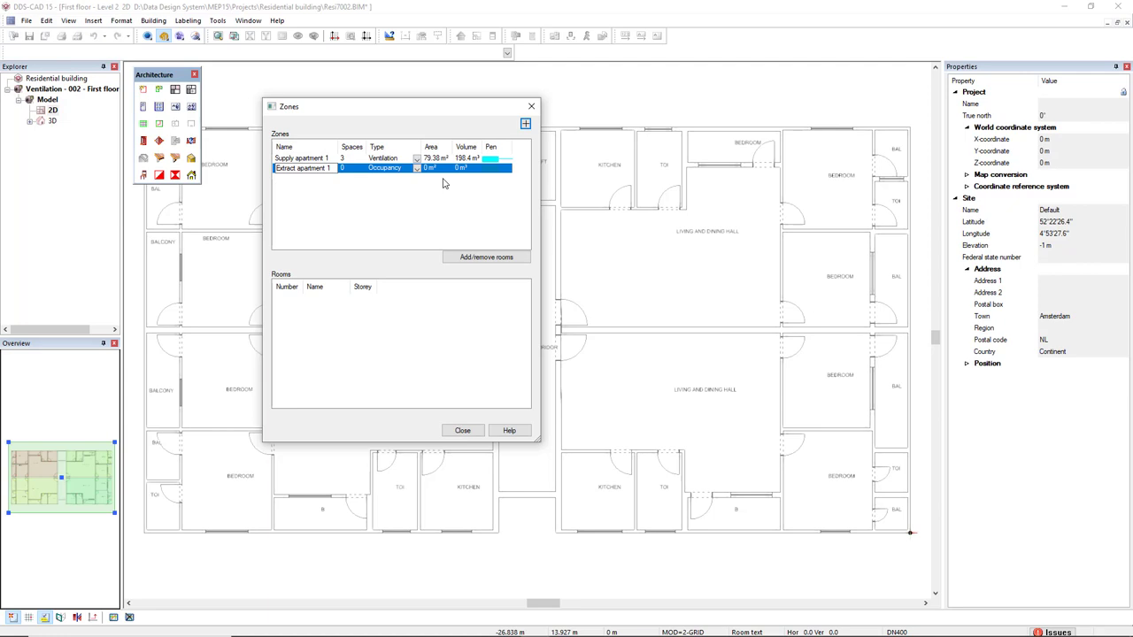
{"action": "left_click", "coordinate": [417, 168]}
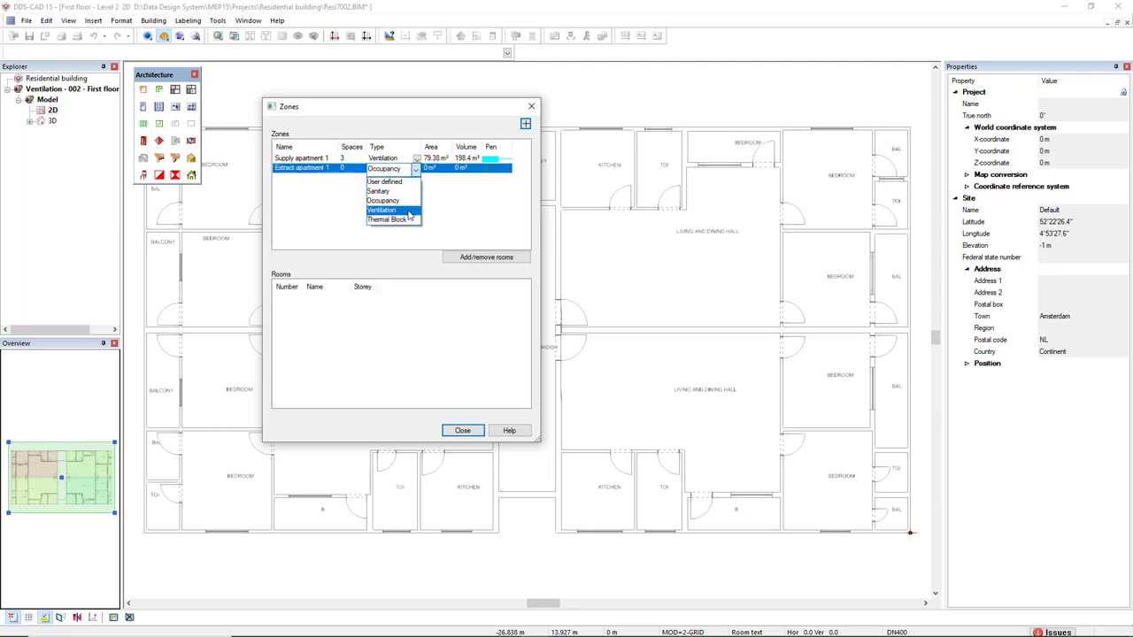
{"action": "left_click", "coordinate": [409, 215]}
Assign apartment 1's toilet rooms and kitchen to Extract apartment 1.
{"action": "left_click", "coordinate": [486, 256]}
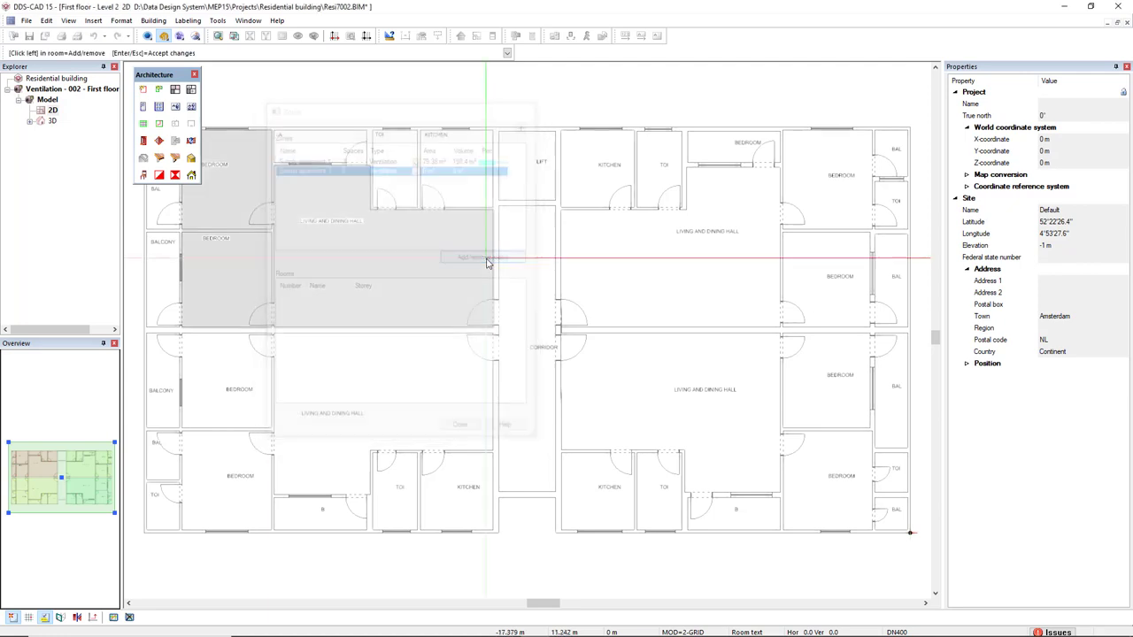
{"action": "middle_click_drag", "start_coordinate": [162, 219], "coordinate": [256, 219]}
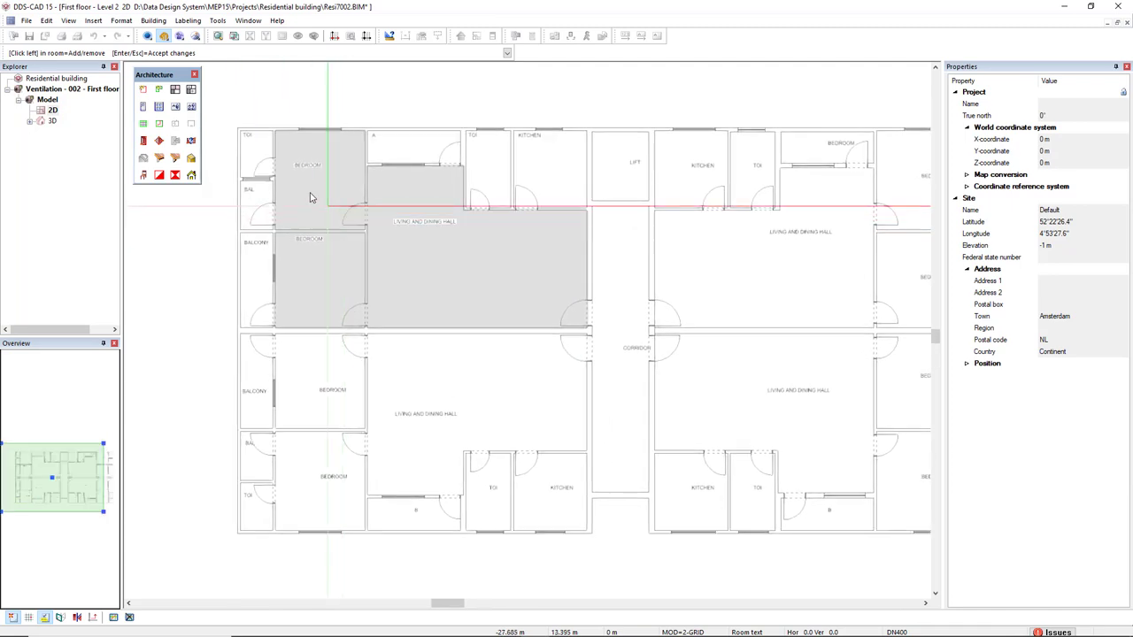
{"action": "left_click", "coordinate": [492, 177]}
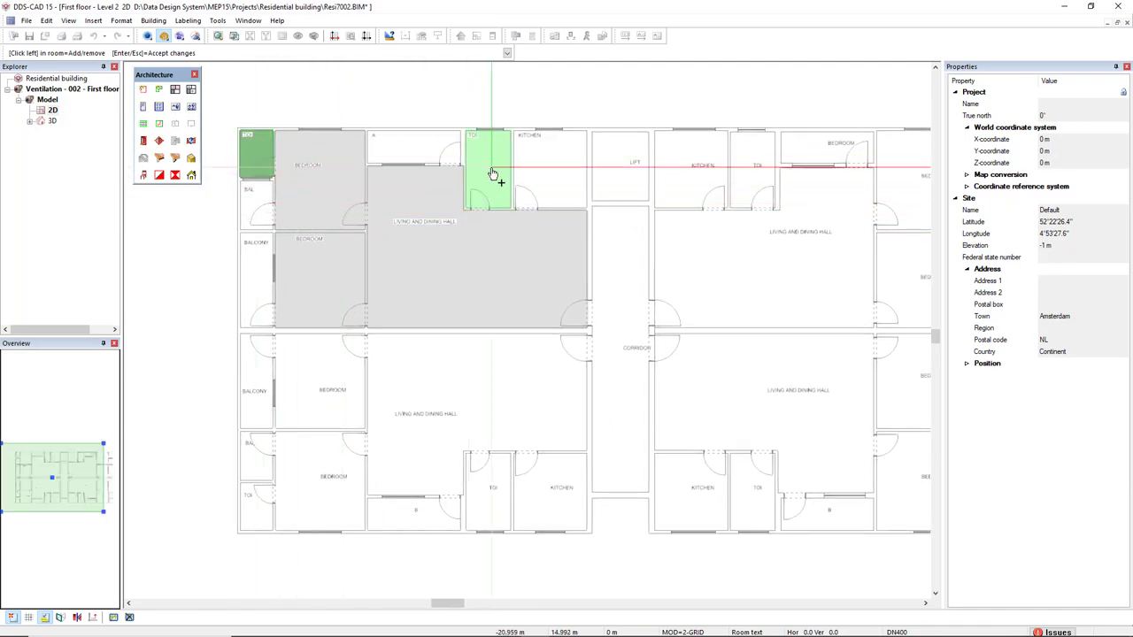
{"action": "left_click", "coordinate": [545, 170]}
{"action": "key", "text": "Return"}
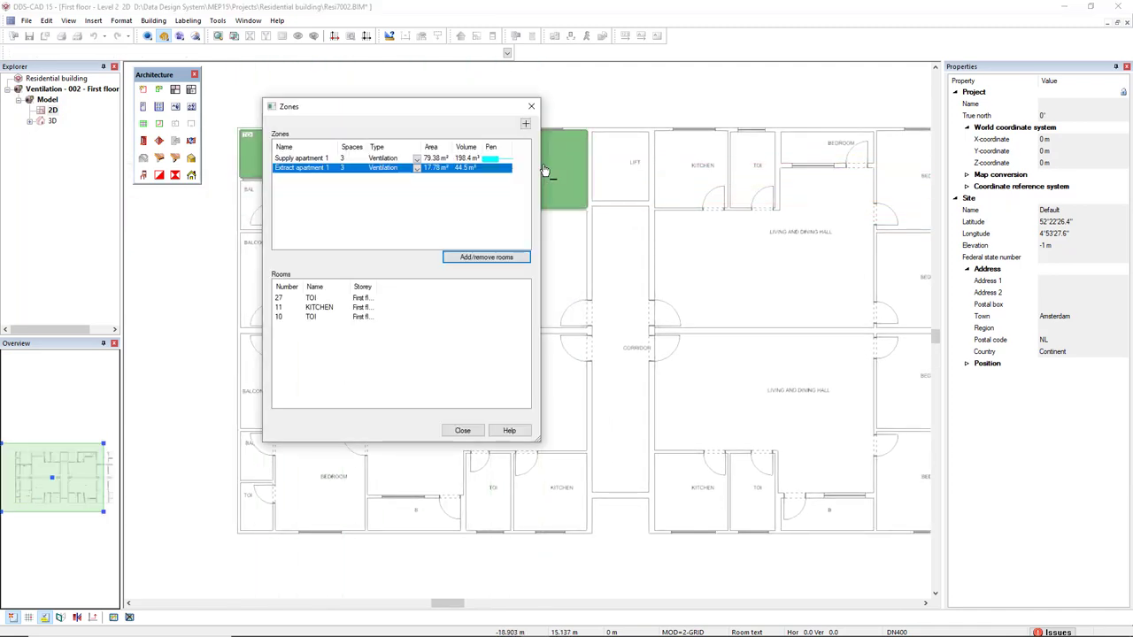
Leave the zone list and switch the plan's solid fill to Ventilation Zones.
{"action": "left_click", "coordinate": [462, 431]}
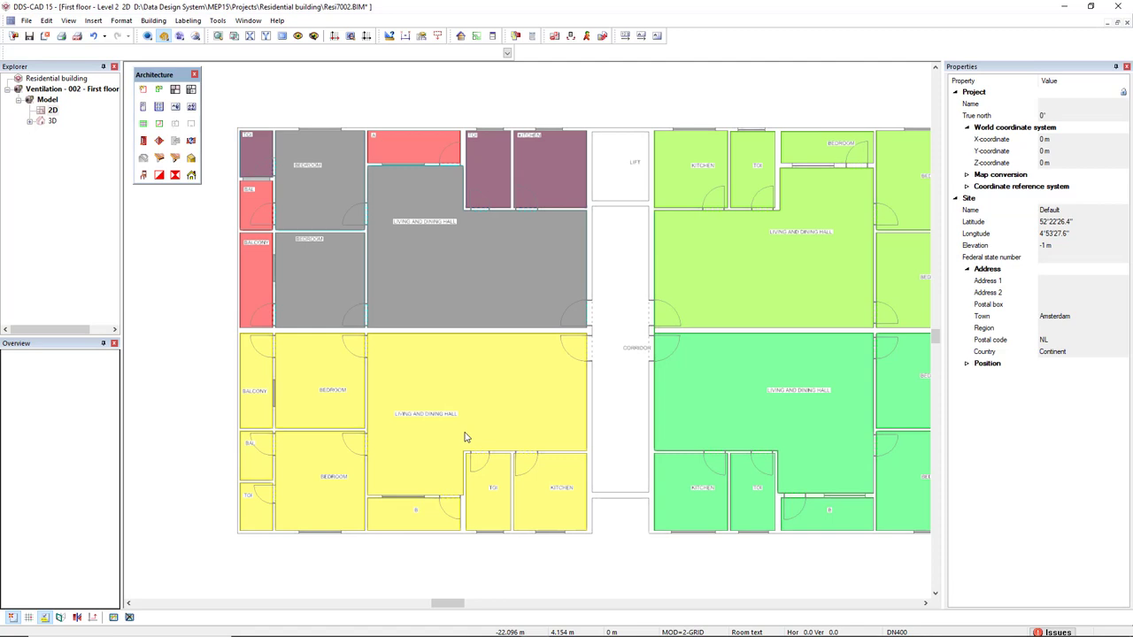
{"action": "left_click", "coordinate": [69, 20]}
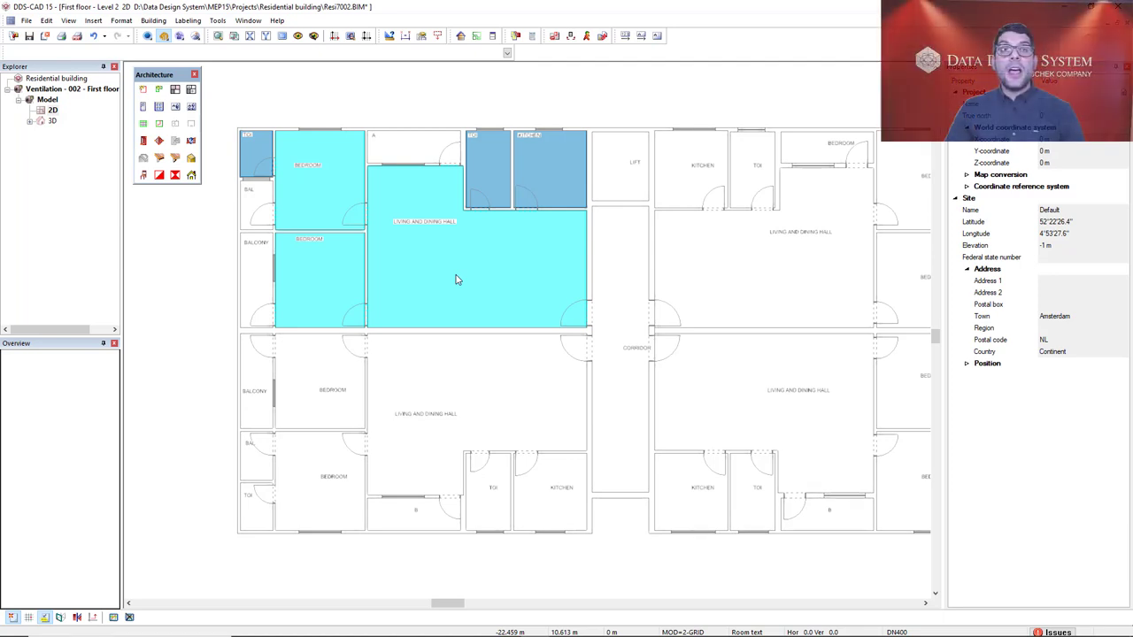
Show the Building air flow requirements listing Supply and Extract apartment 1.
{"action": "left_click", "coordinate": [462, 37]}
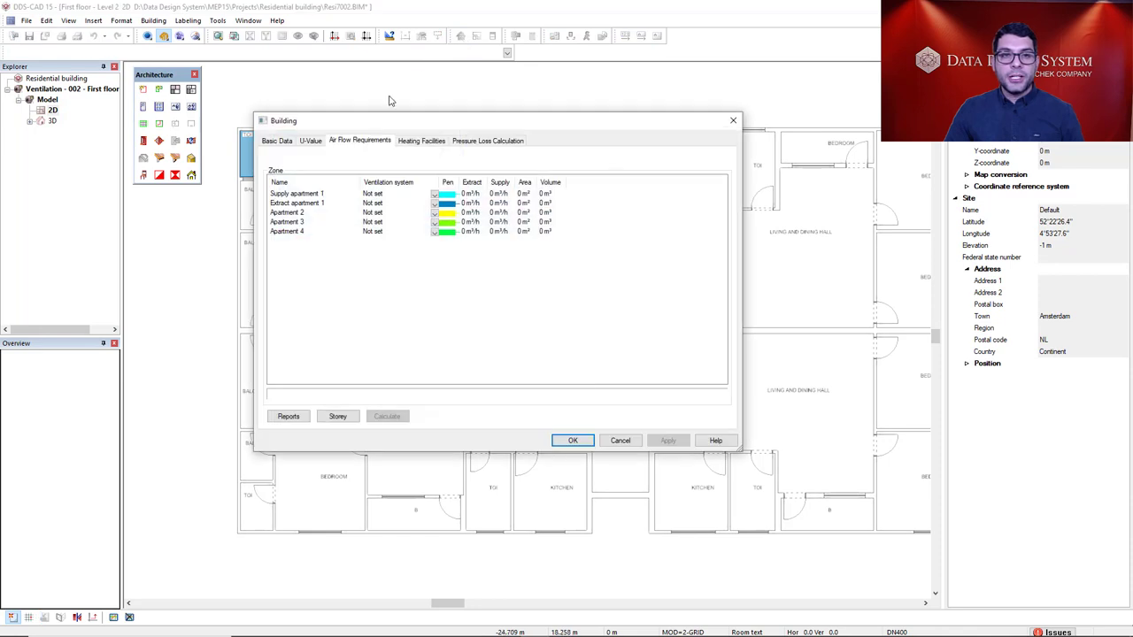